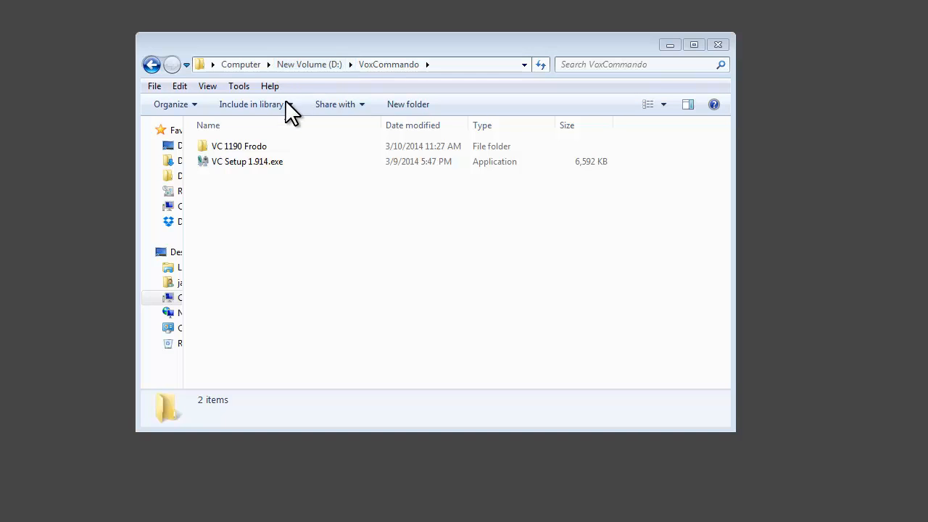
Duplicate the VC 1190 Frodo folder inside the VoxCommando folder on drive D.
left_click(249, 145)
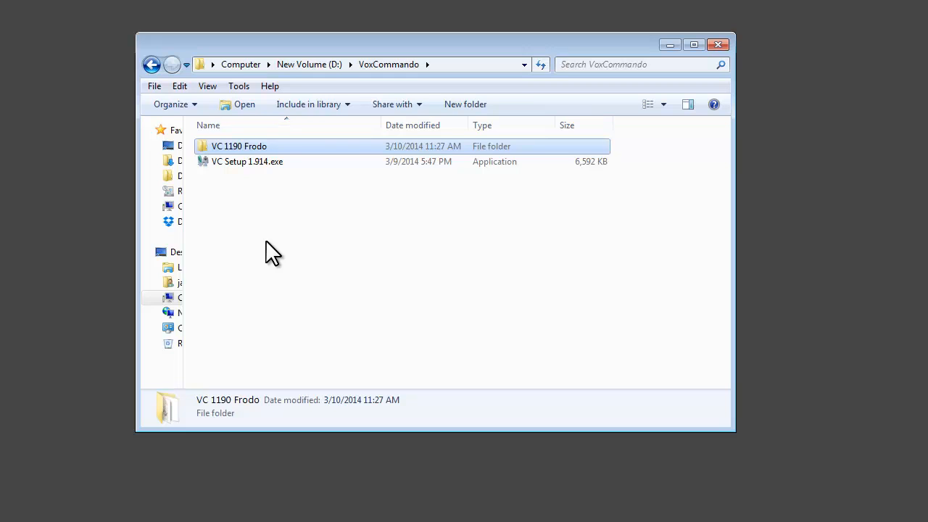
left_click(245, 162)
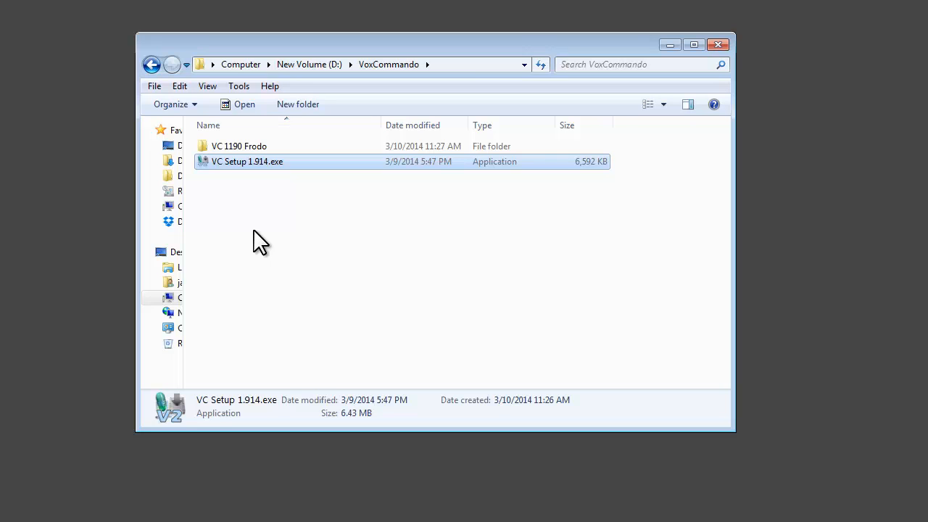
left_click(256, 146)
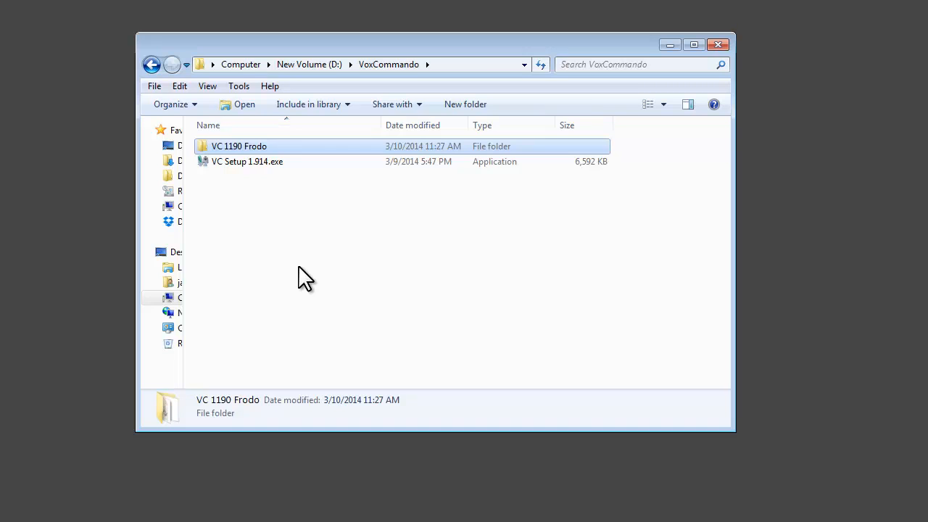
left_click_drag(245, 142, 296, 233)
left_click(333, 244)
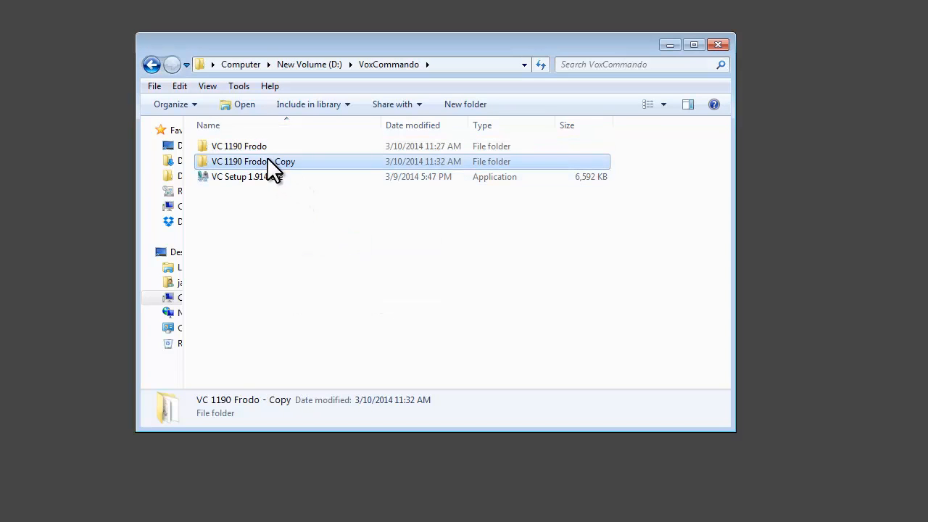
Rename the copied VC 1190 Frodo folder as VC 2 alpha Frodo.
left_click(267, 156)
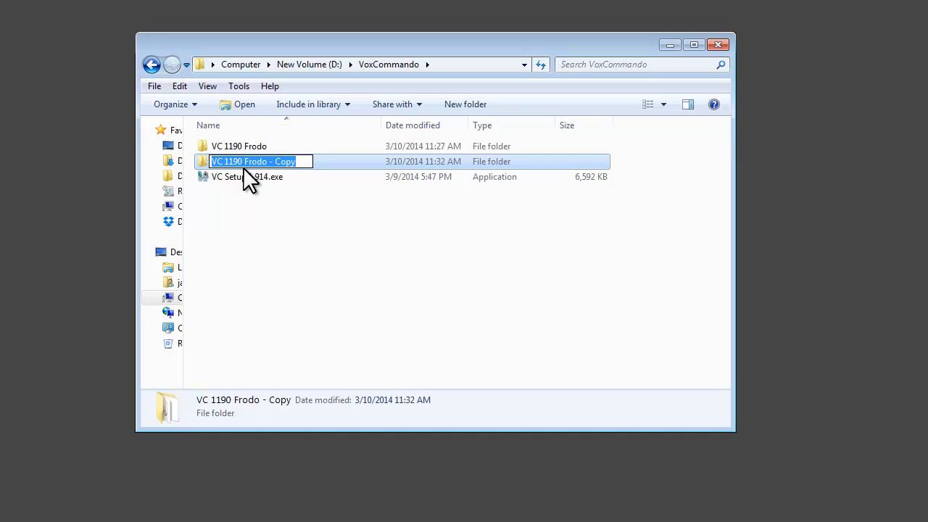
left_click(227, 158)
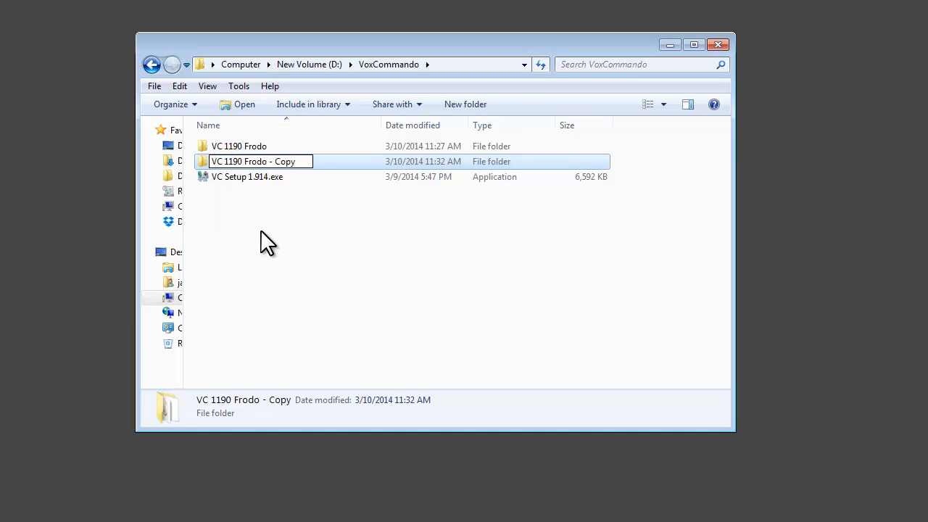
key("BackSpace")
key("BackSpace")
key("BackSpace")
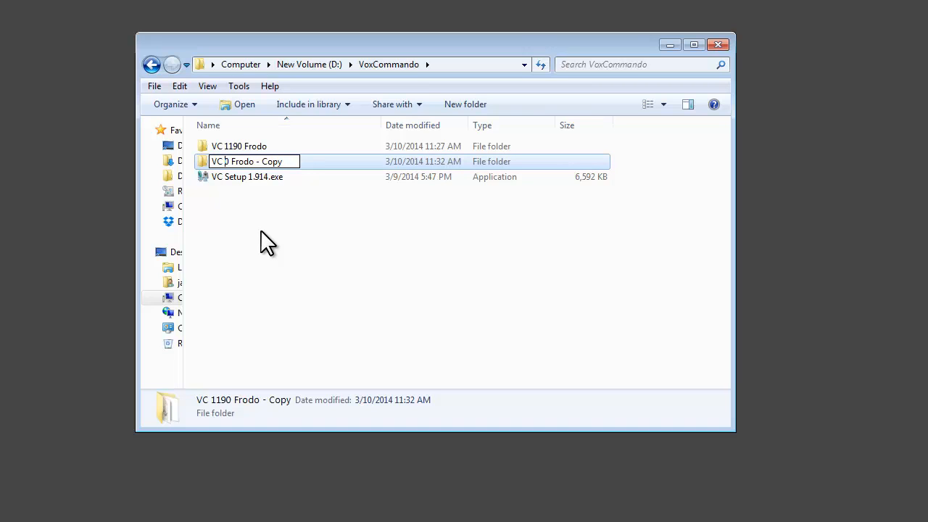
type("2 alpha")
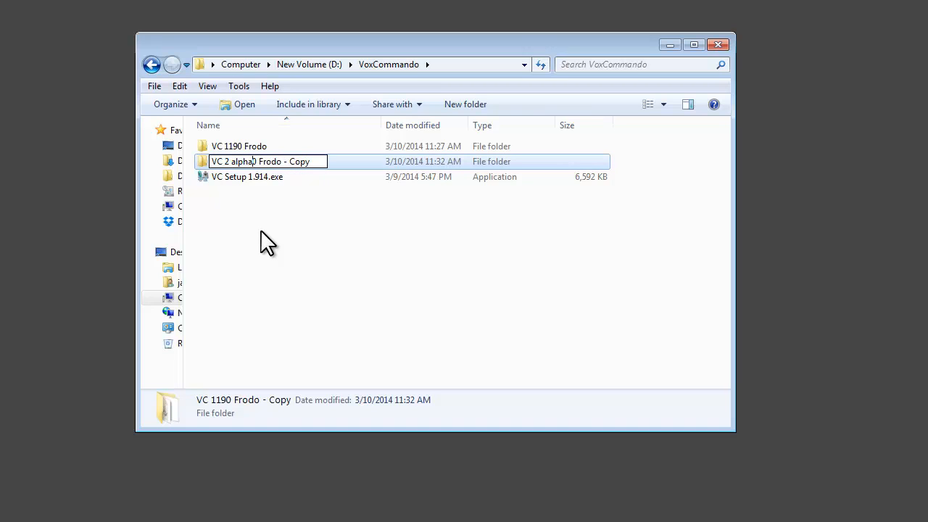
key("Delete")
key("BackSpace")
key("BackSpace")
key("BackSpace")
key("BackSpace")
key("BackSpace")
key("BackSpace")
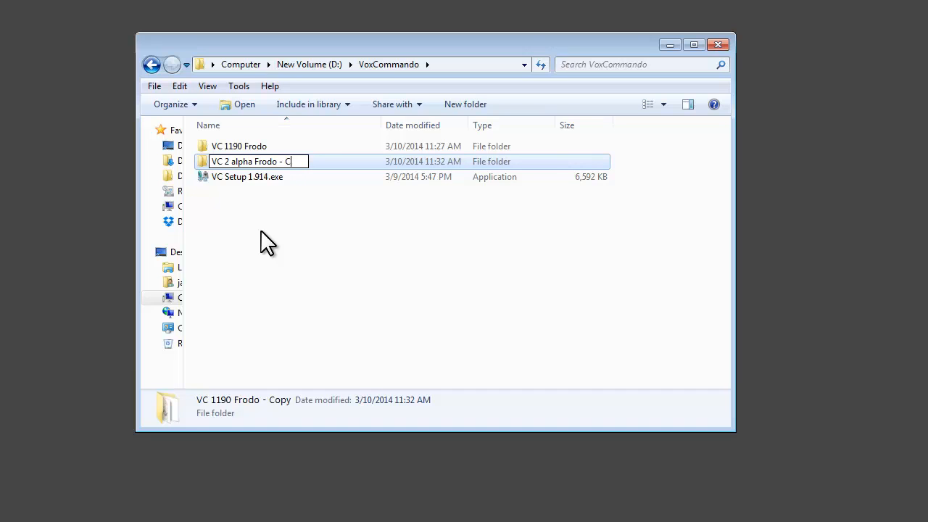
key("BackSpace")
key("Return")
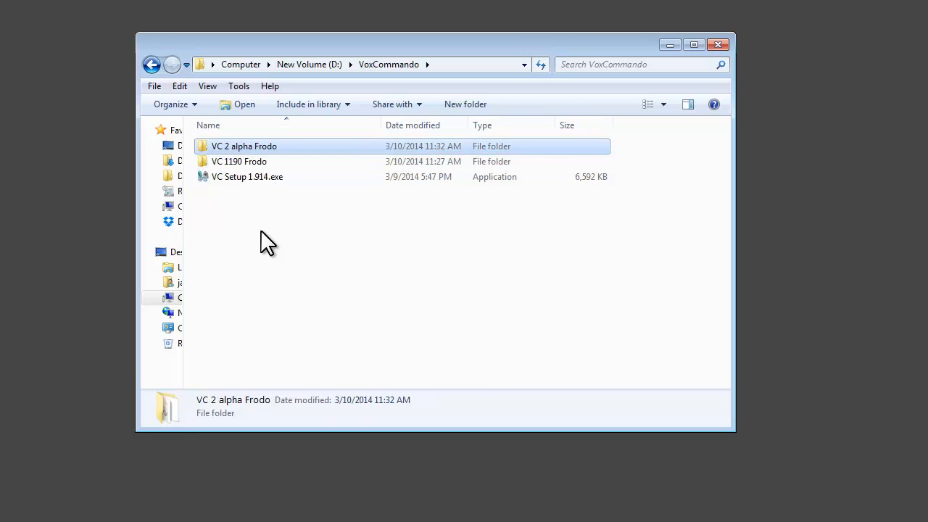
Move VC Setup 1.914.exe into the VC 2 alpha Frodo folder and locate it among that folder's files.
left_click(249, 177)
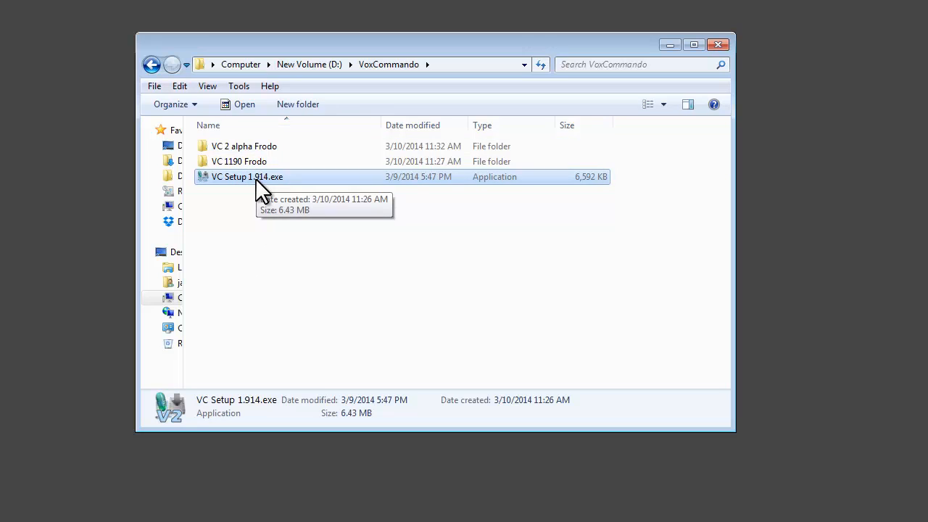
left_click_drag(255, 178, 262, 144)
double_click(263, 145)
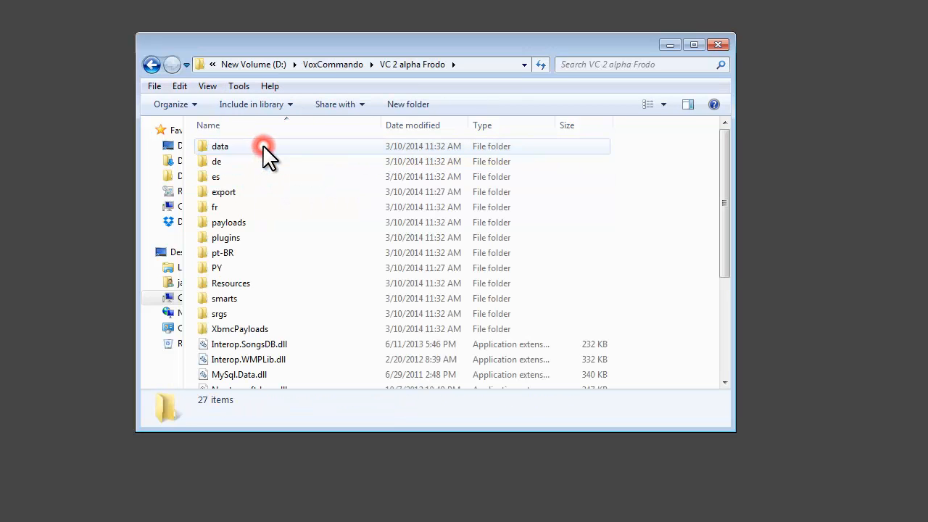
scroll(296, 306, "down", 4)
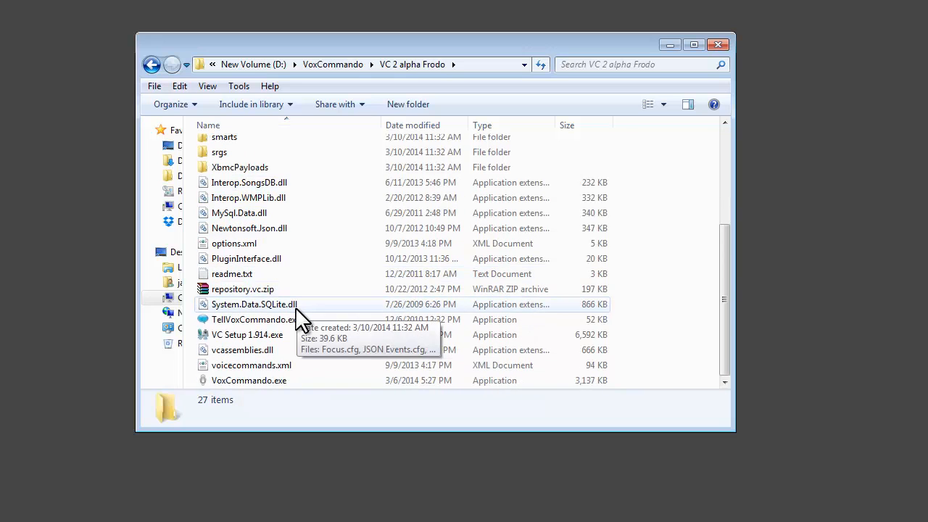
left_click(254, 333)
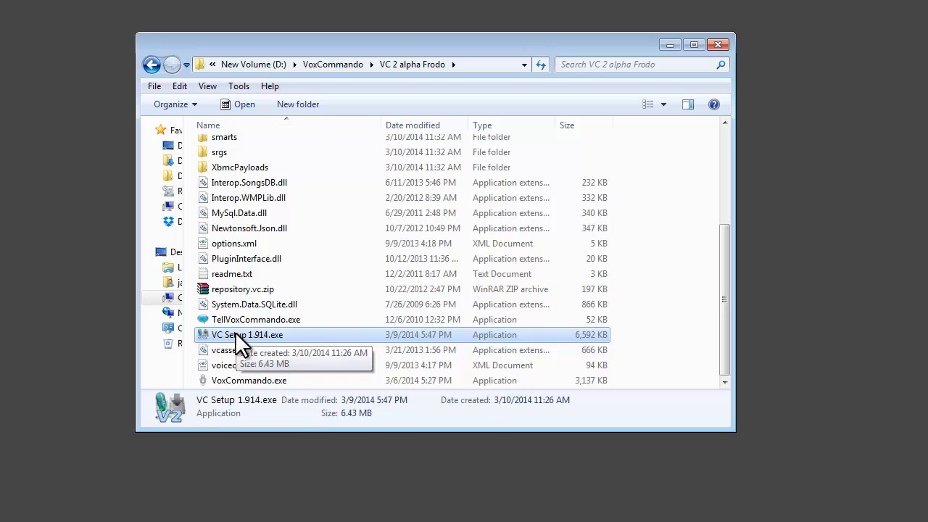
Launch VC Setup 1.914.exe from inside the VC 2 alpha Frodo folder.
left_click(330, 66)
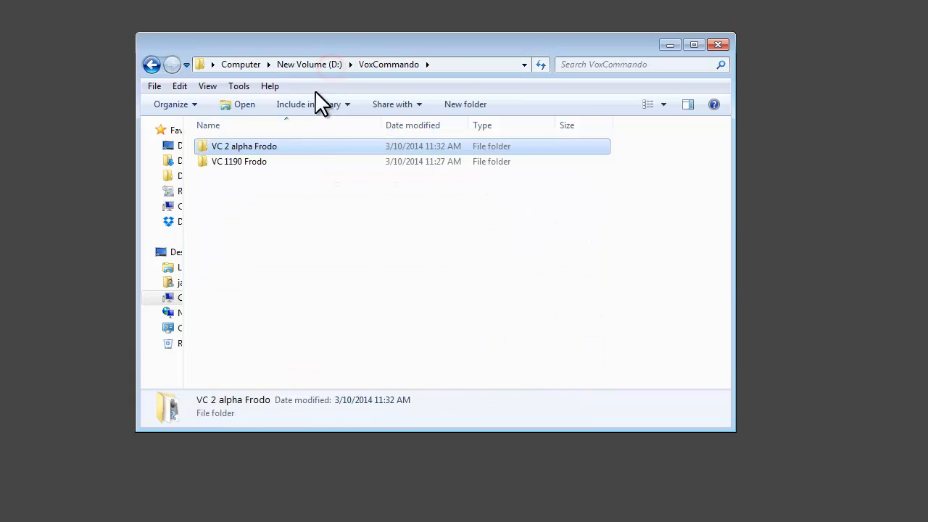
left_click(236, 168)
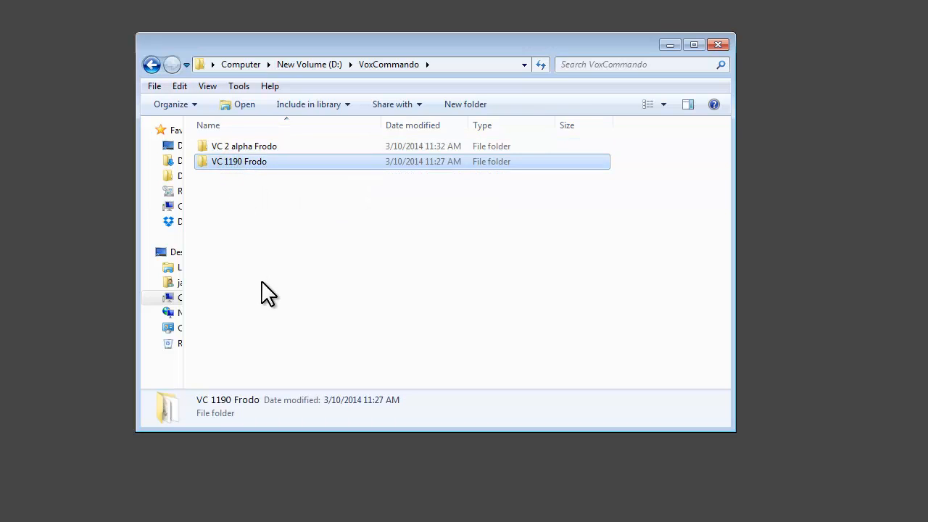
double_click(261, 146)
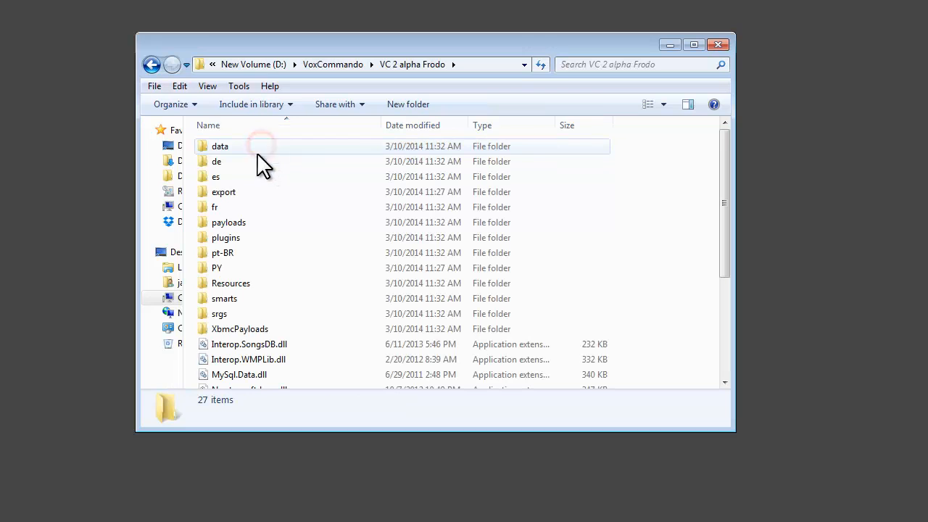
scroll(275, 319, "down", 3)
scroll(271, 313, "down", 1)
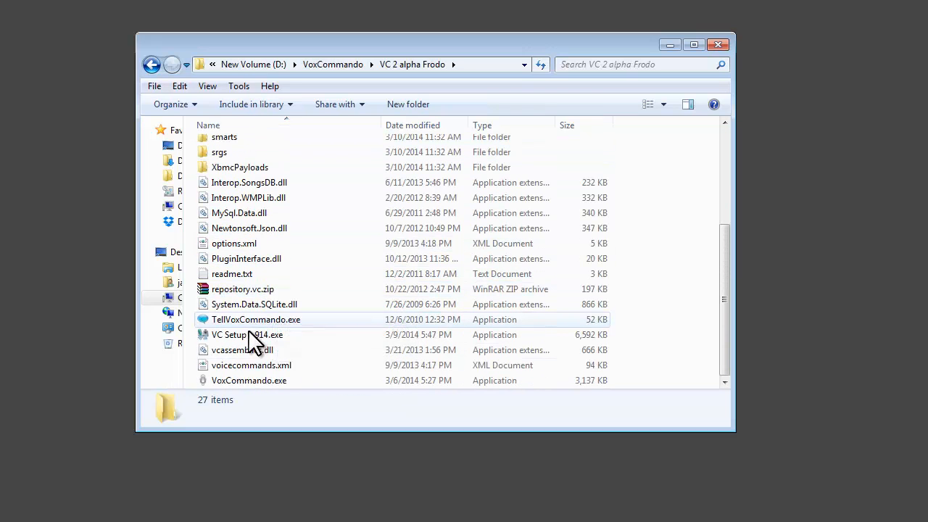
double_click(241, 333)
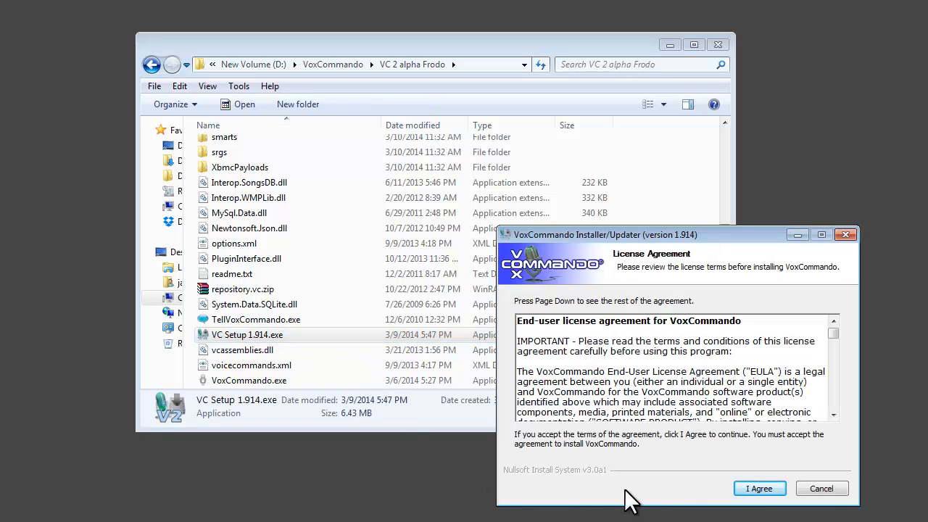
Accept the license agreement and installation notes, keeping D:\VoxCommando\VC 2 alpha Frodo as the portable installation folder.
left_click(759, 489)
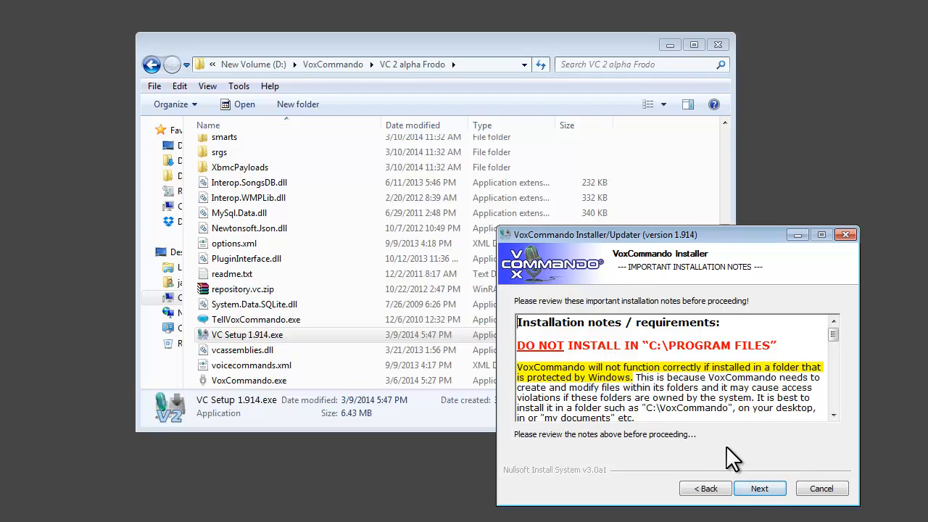
left_click(774, 486)
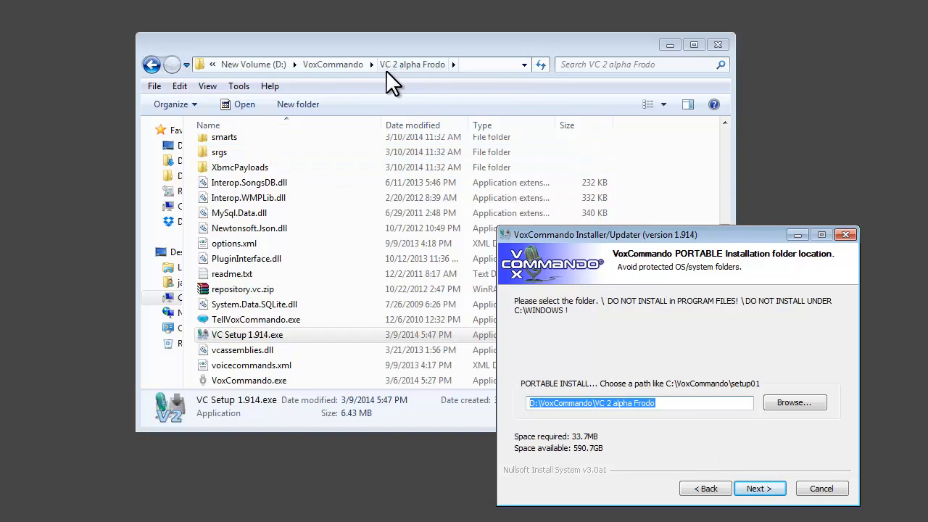
left_click(333, 64)
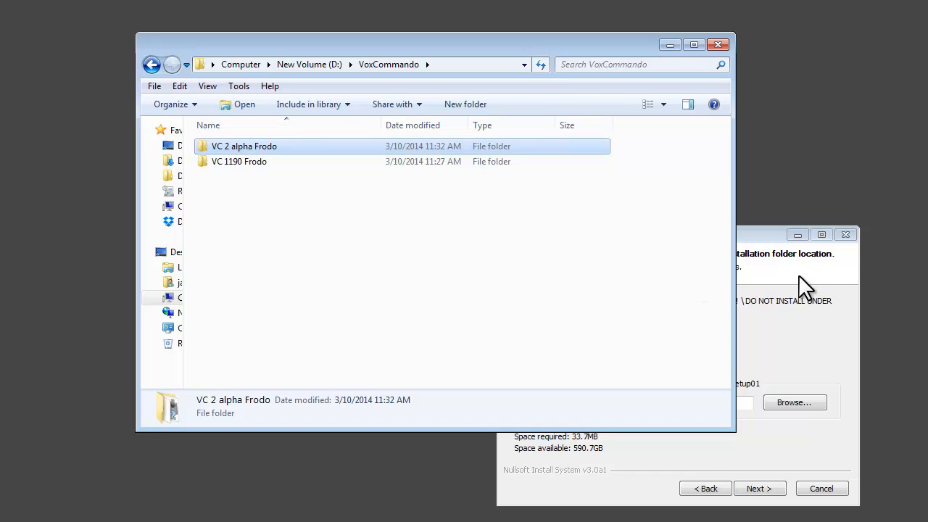
left_click(745, 231)
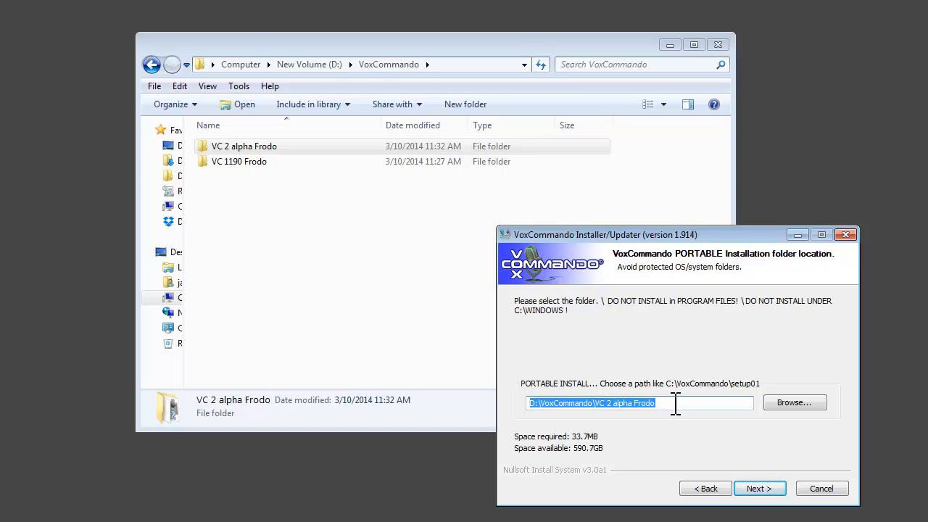
left_click(758, 489)
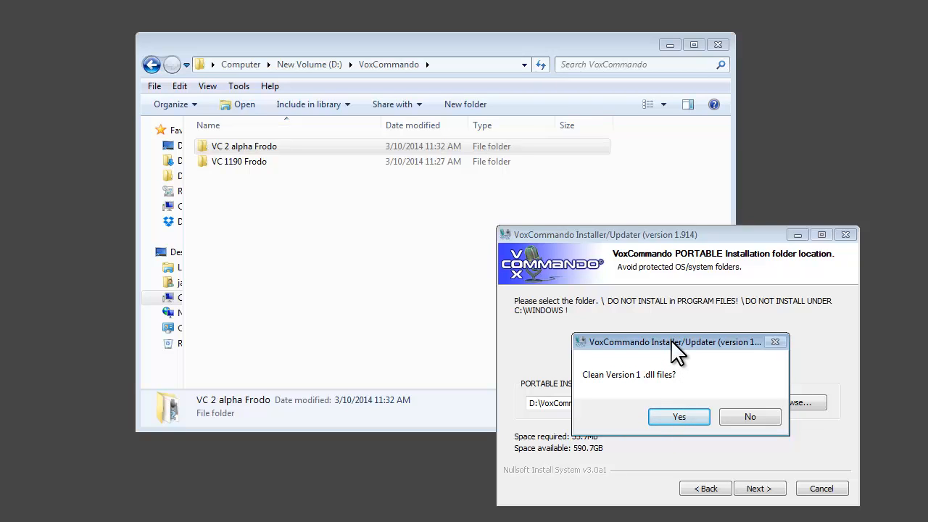
Check the existing files in the VC 2 alpha Frodo folder and agree to clean the Version 1 .dll files.
left_click_drag(670, 340, 459, 439)
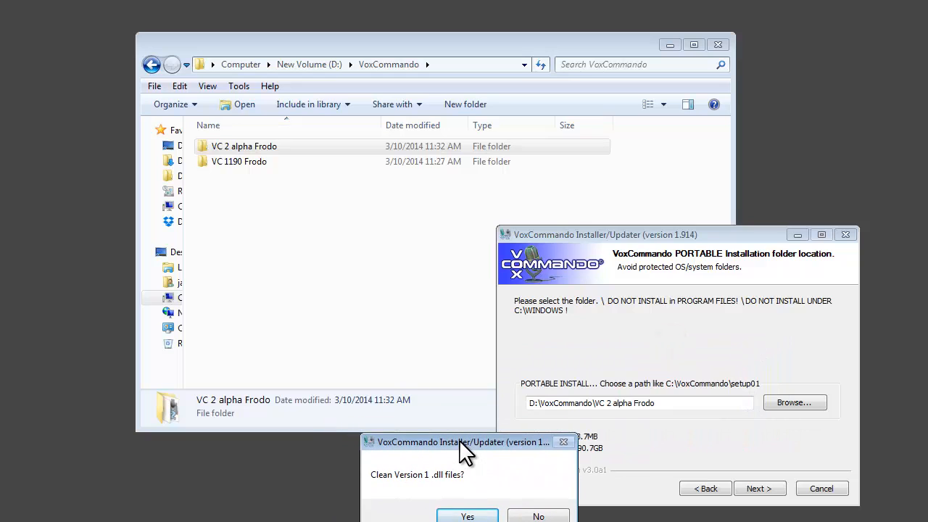
double_click(248, 143)
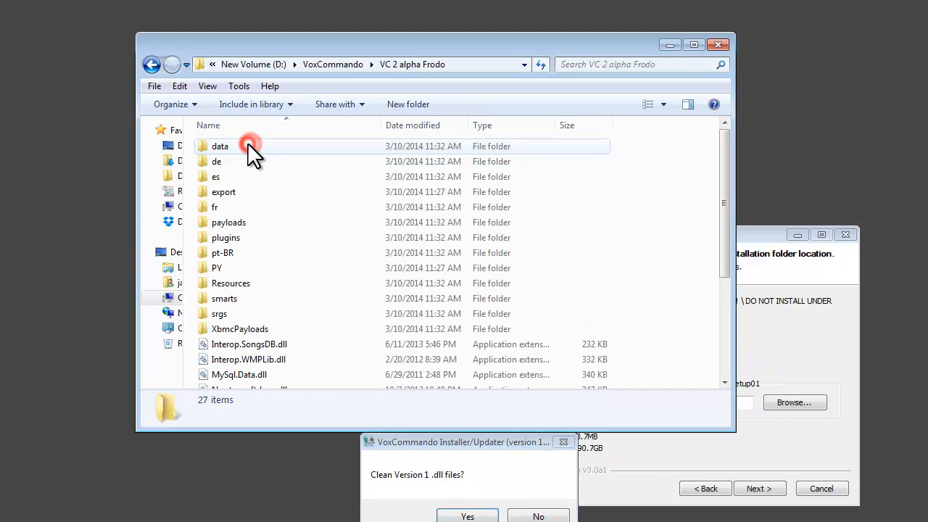
scroll(278, 301, "down", 3)
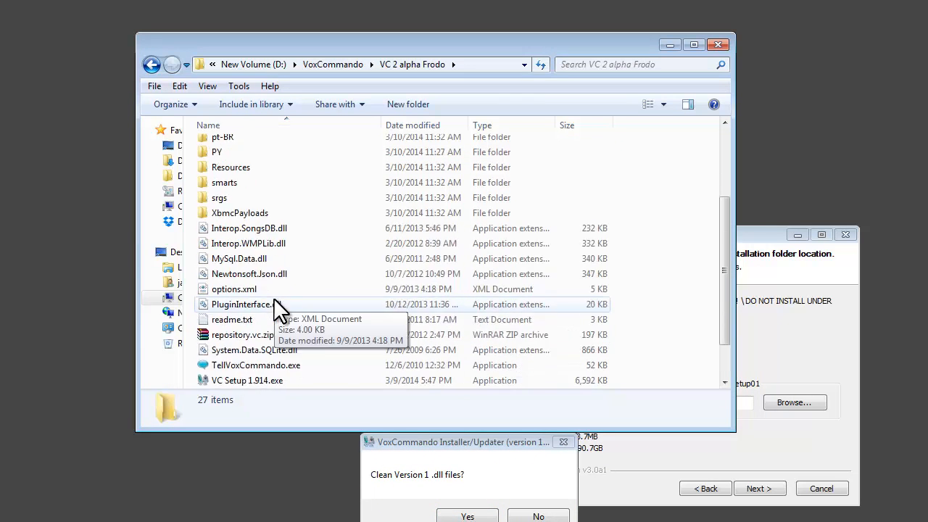
scroll(277, 306, "down", 1)
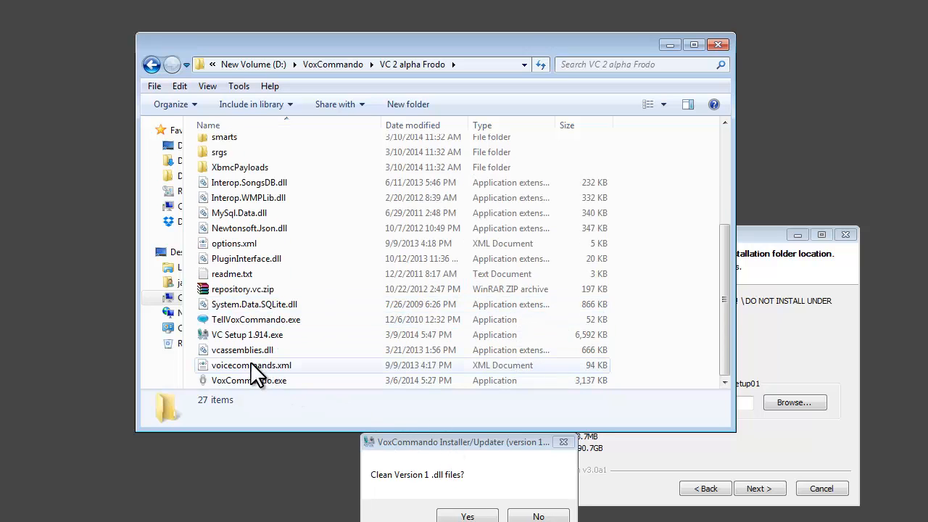
left_click(426, 438)
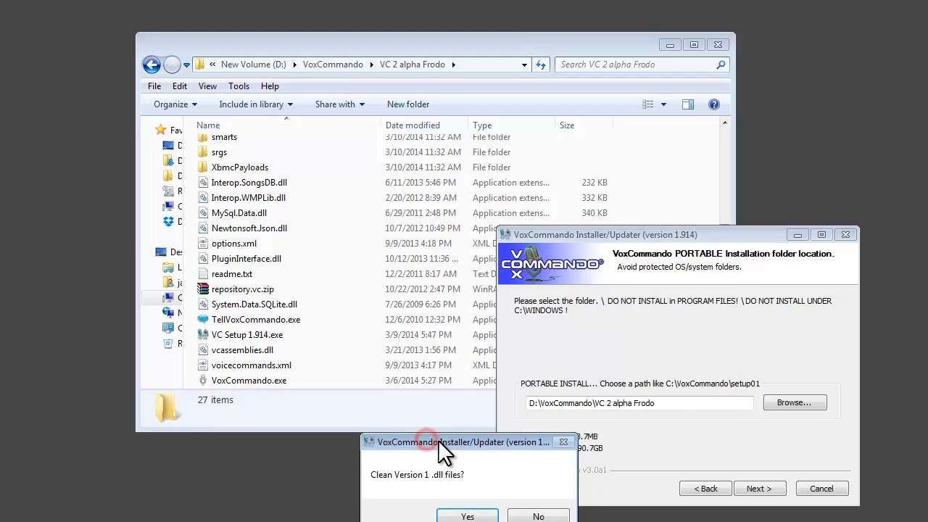
left_click(468, 516)
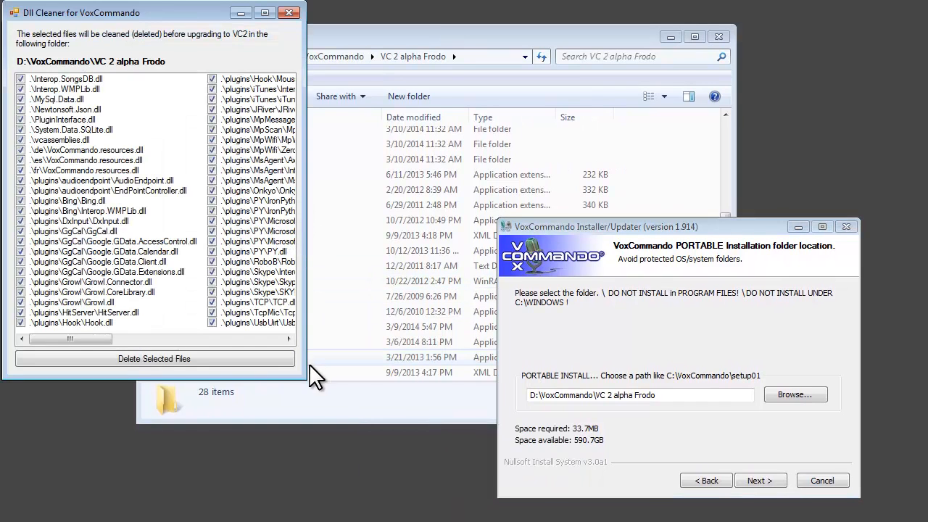
Enlarge the Dll Cleaner window to review its full file list, and delete all the selected .dll files.
left_click(307, 380)
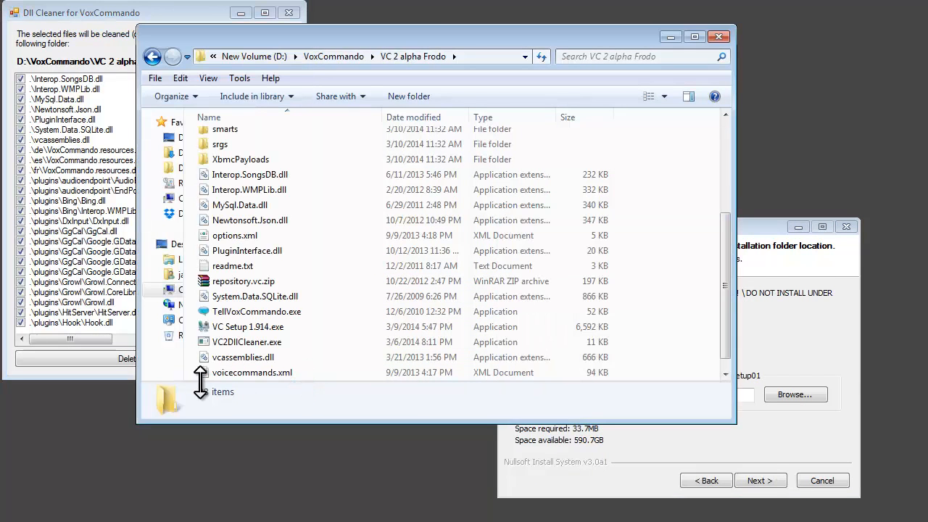
left_click(120, 369)
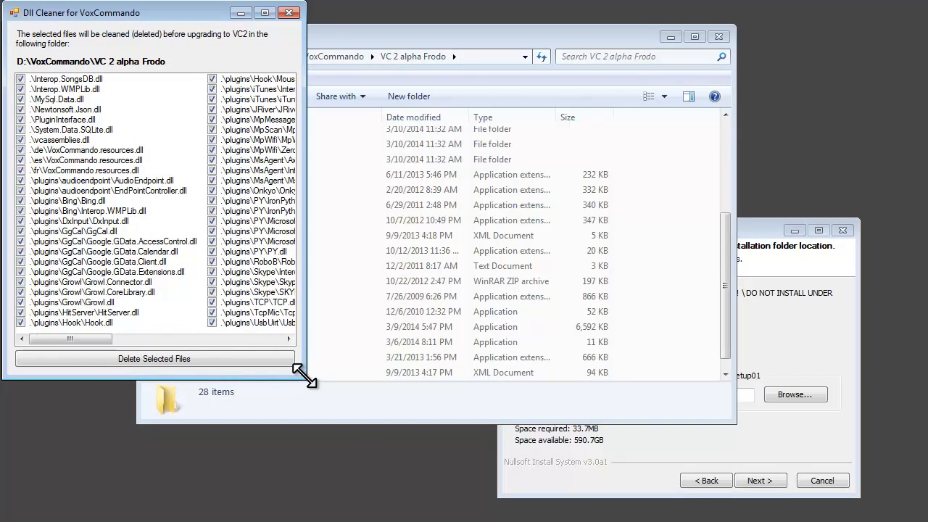
left_click_drag(304, 376, 468, 521)
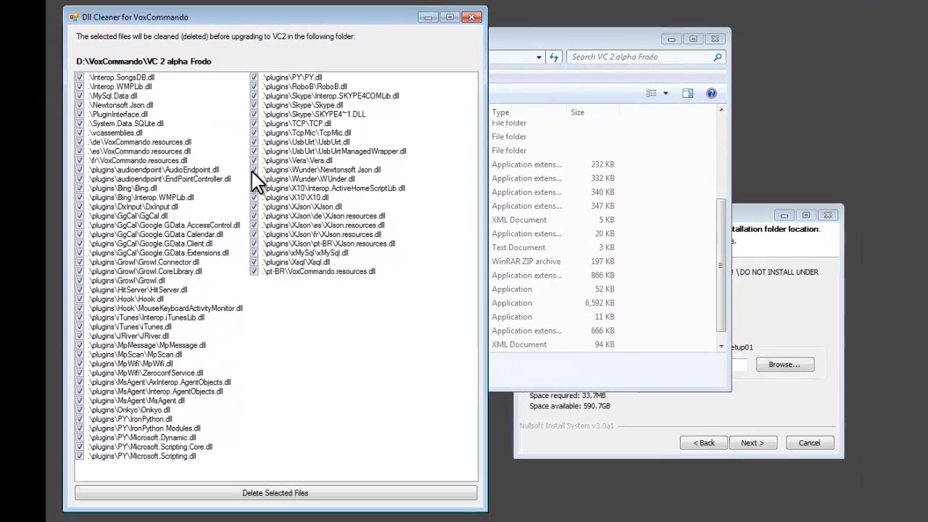
left_click(294, 487)
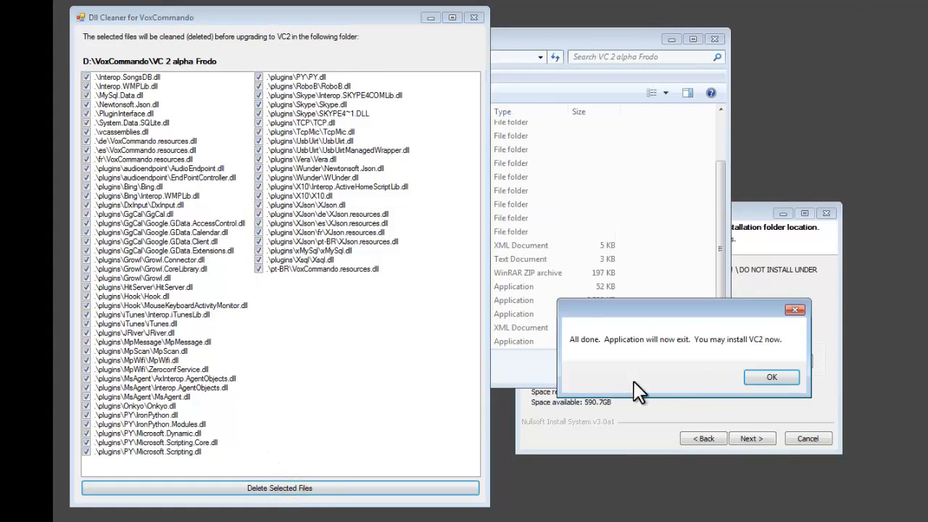
left_click(758, 379)
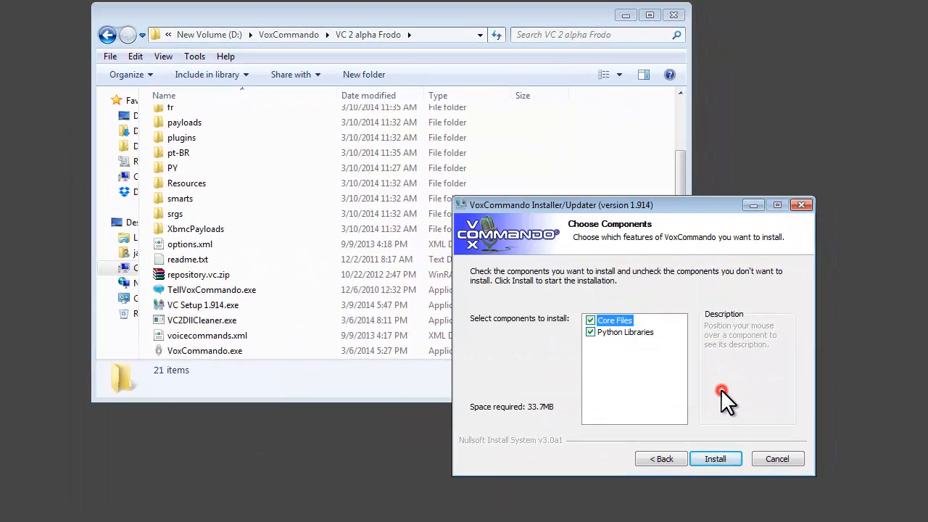
Install the Core Files and Python Libraries, finish setup, and launch the Standard - Sapi 5 version of VoxCommando.
left_click(717, 456)
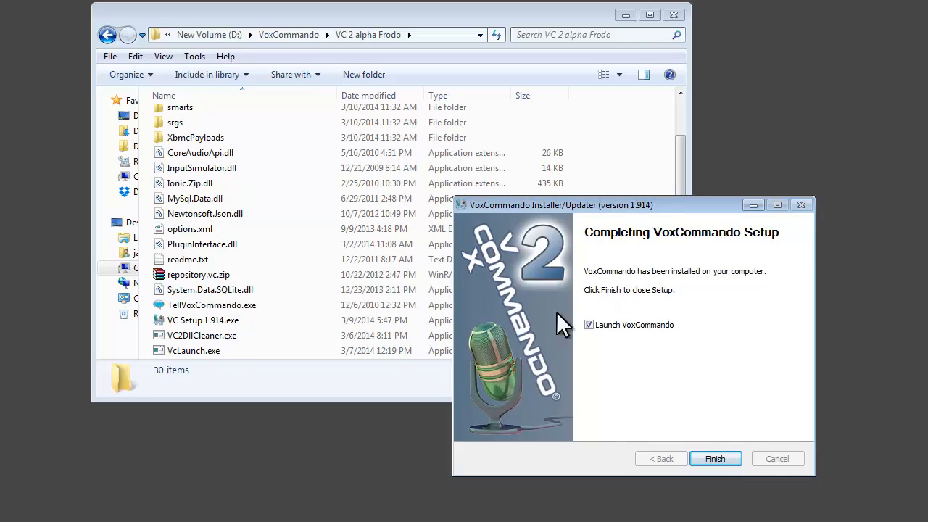
left_click(712, 460)
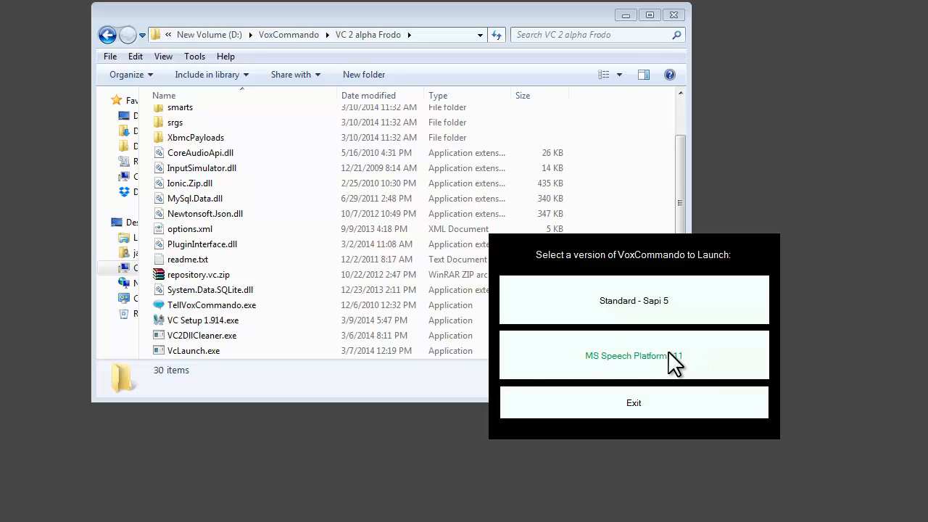
left_click(687, 299)
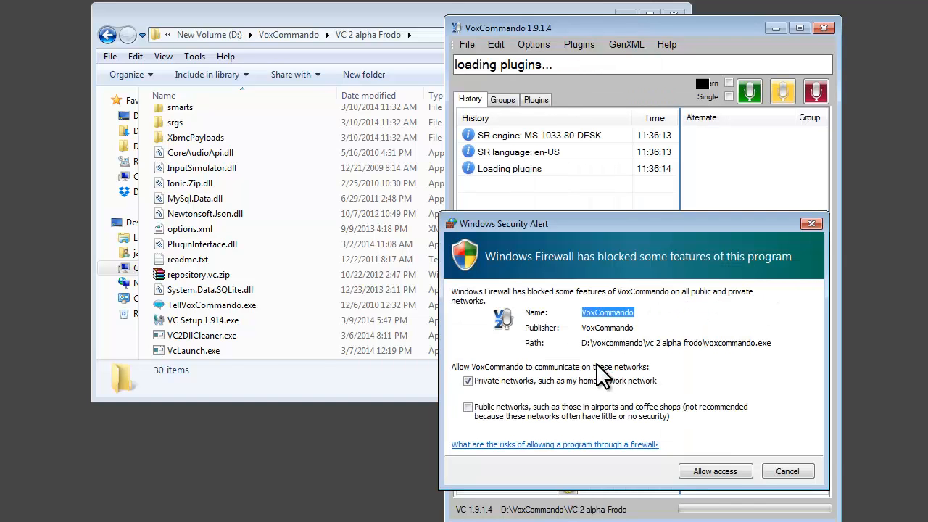
Allow VoxCommando through Windows Firewall on private networks, and switch its speech listening off.
left_click_drag(610, 222, 367, 297)
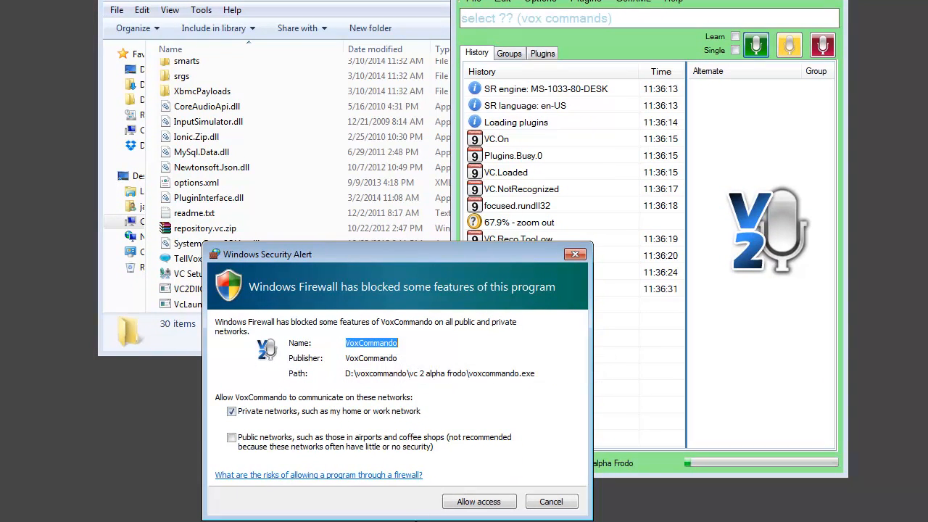
left_click(497, 507)
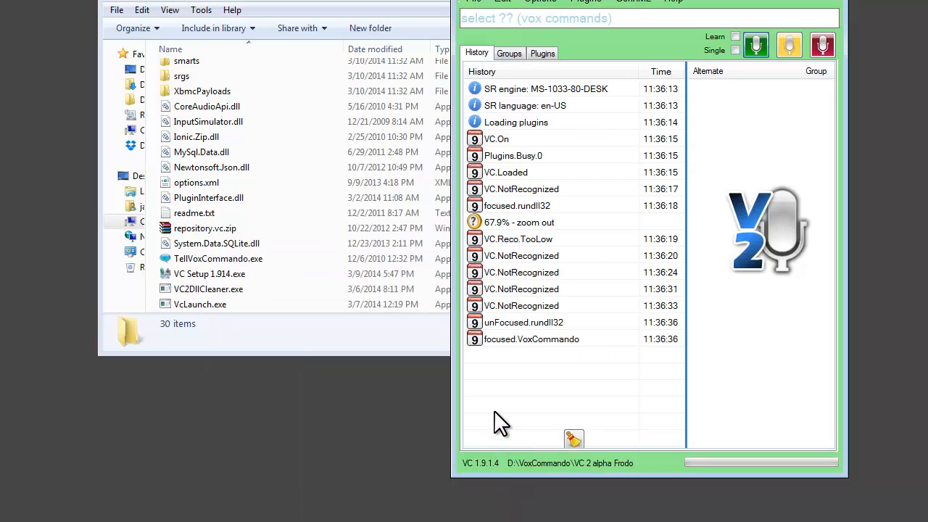
left_click(822, 49)
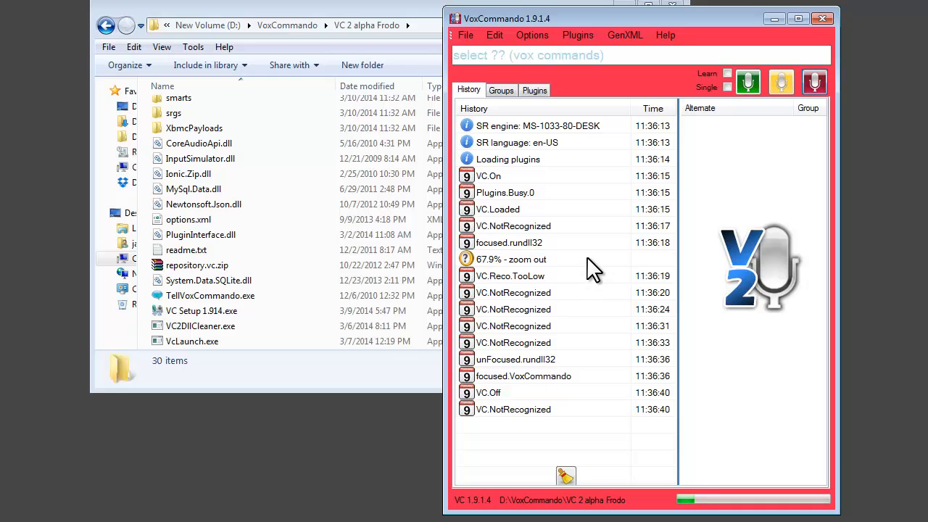
Enable the TTS plugin in the VoxCommando options, enlarging the window to show more plugins, and save the options.
left_click(532, 40)
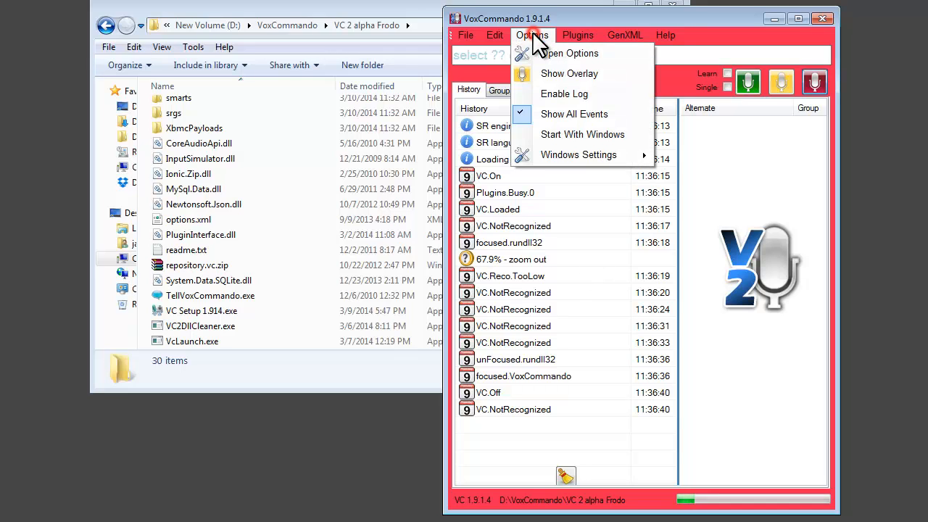
left_click(552, 52)
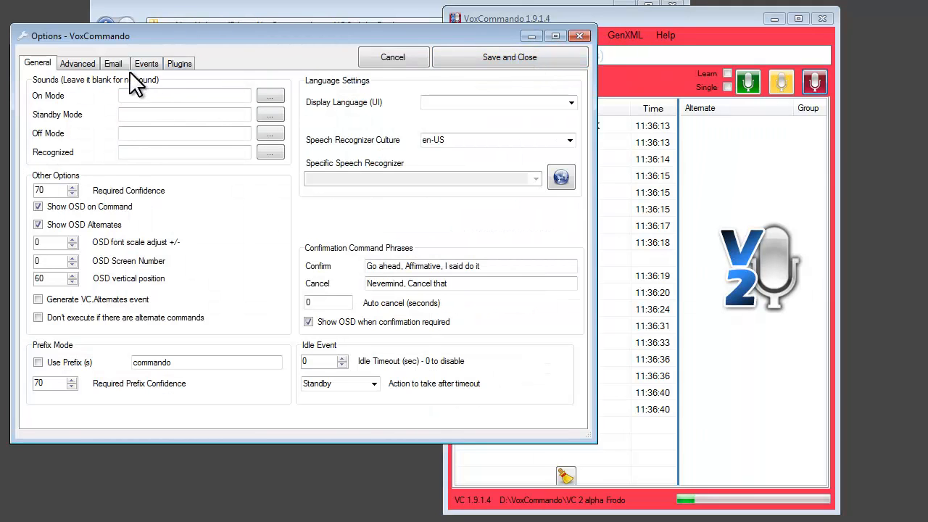
left_click(180, 64)
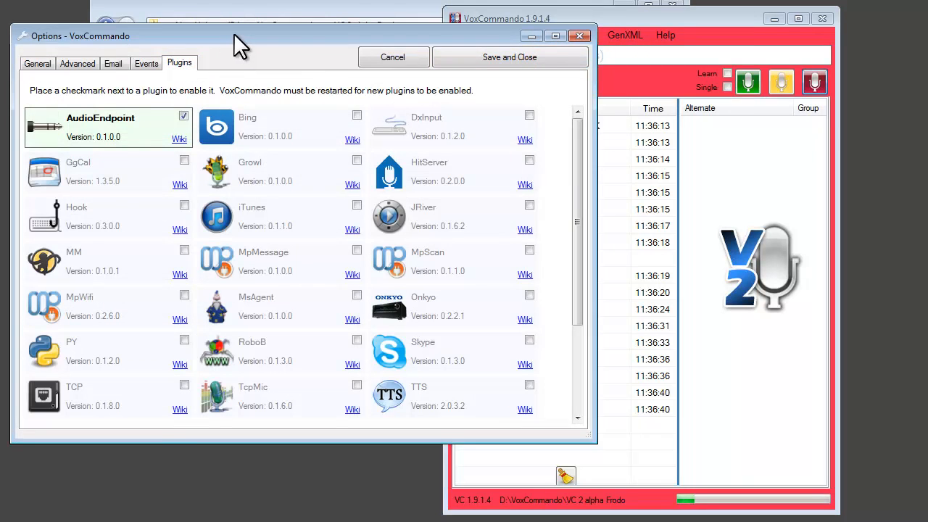
left_click_drag(243, 41, 396, 47)
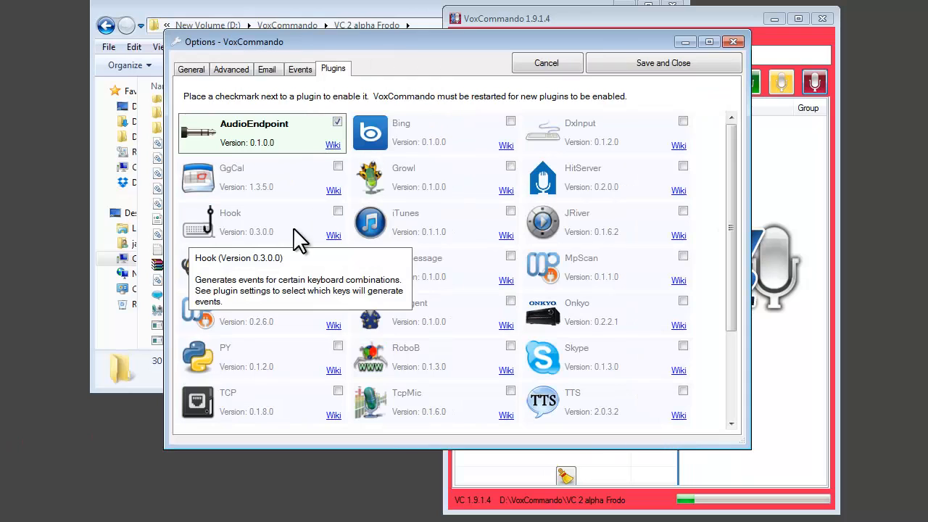
double_click(293, 448)
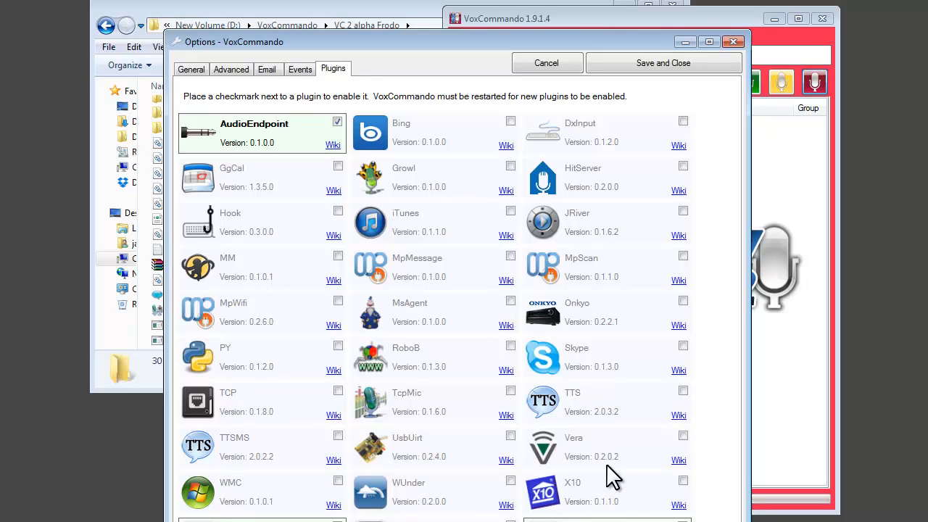
left_click(682, 393)
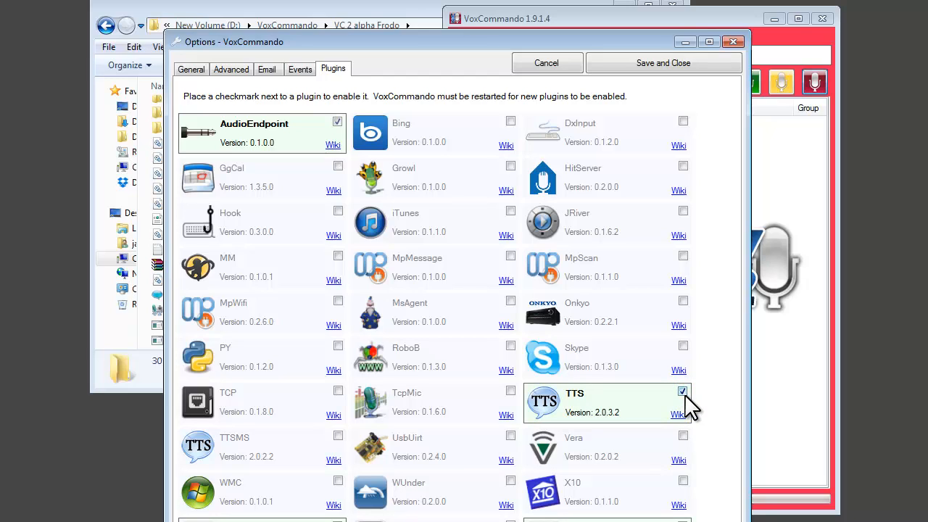
left_click(690, 65)
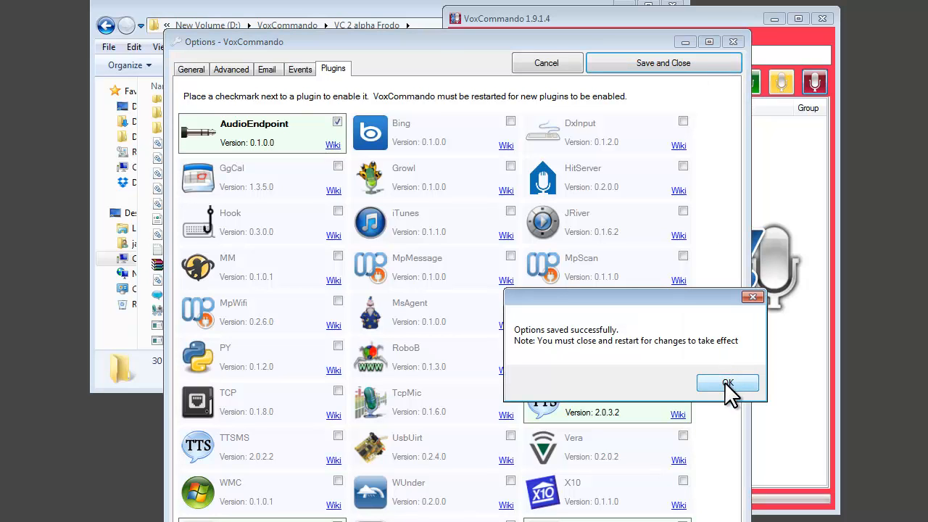
left_click(728, 388)
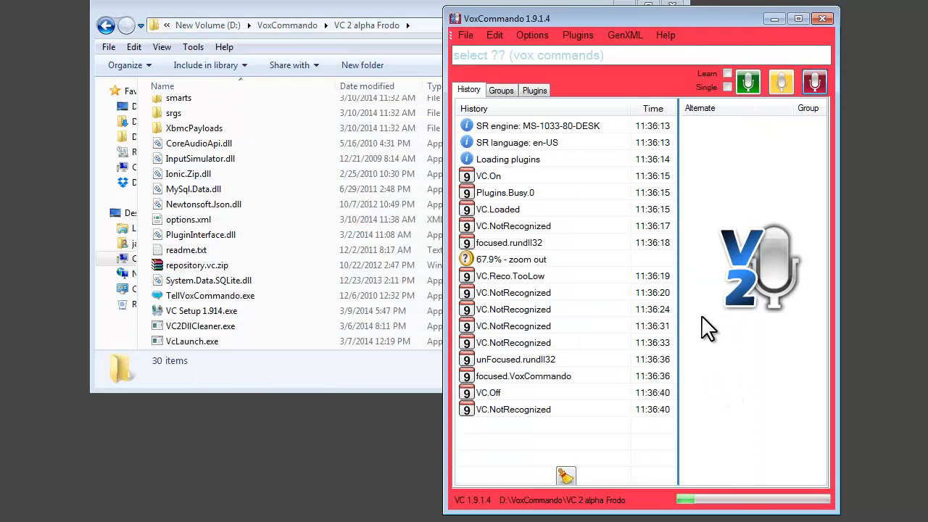
Close VoxCommando and its version launcher, and restart the program from VoxCommando.exe in the VC 2 alpha Frodo folder.
left_click(818, 14)
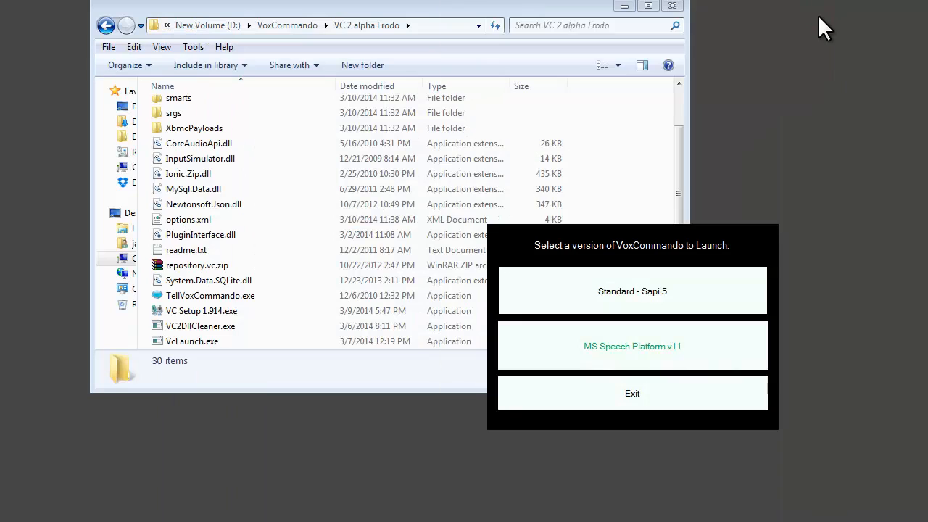
left_click(652, 393)
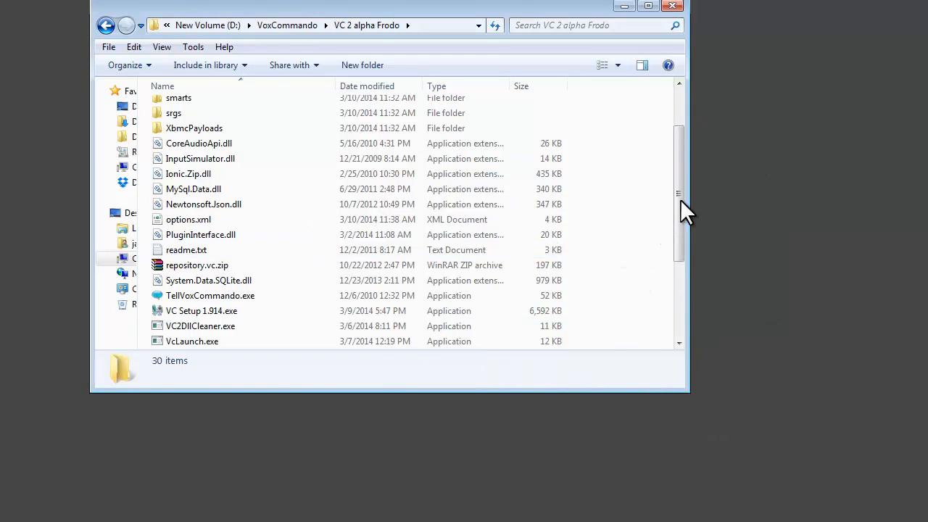
left_click_drag(680, 195, 684, 307)
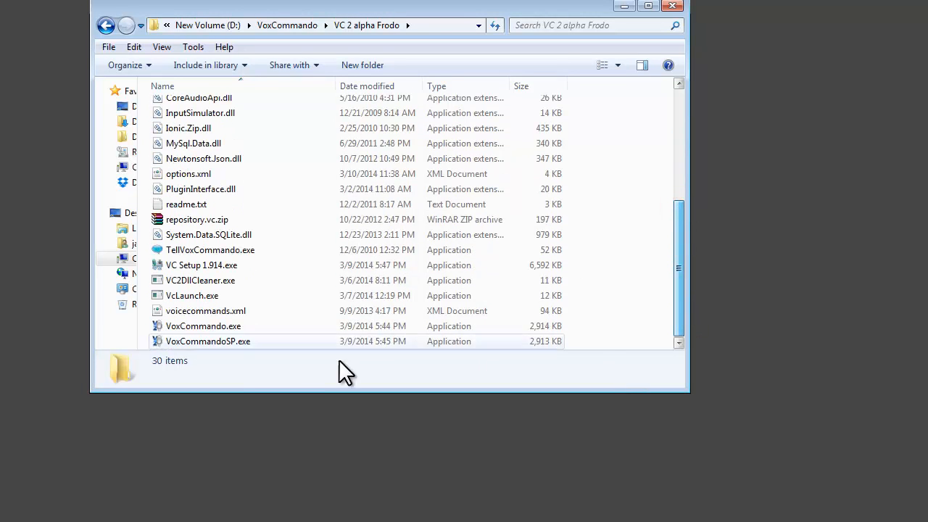
left_click(200, 326)
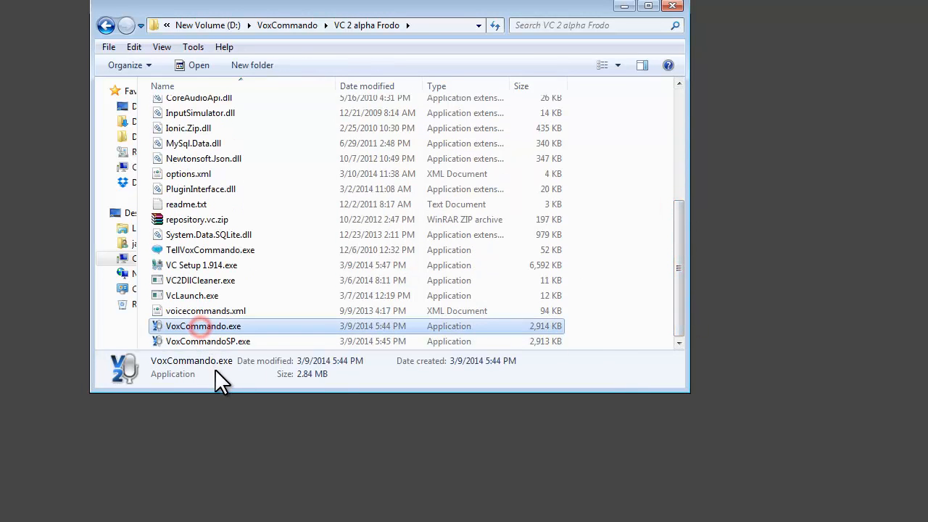
left_click(195, 340)
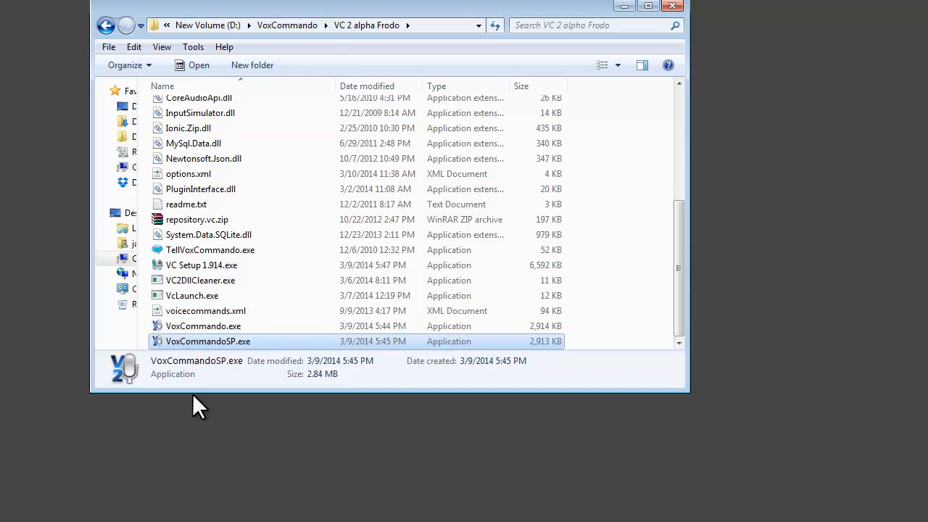
left_click(209, 326)
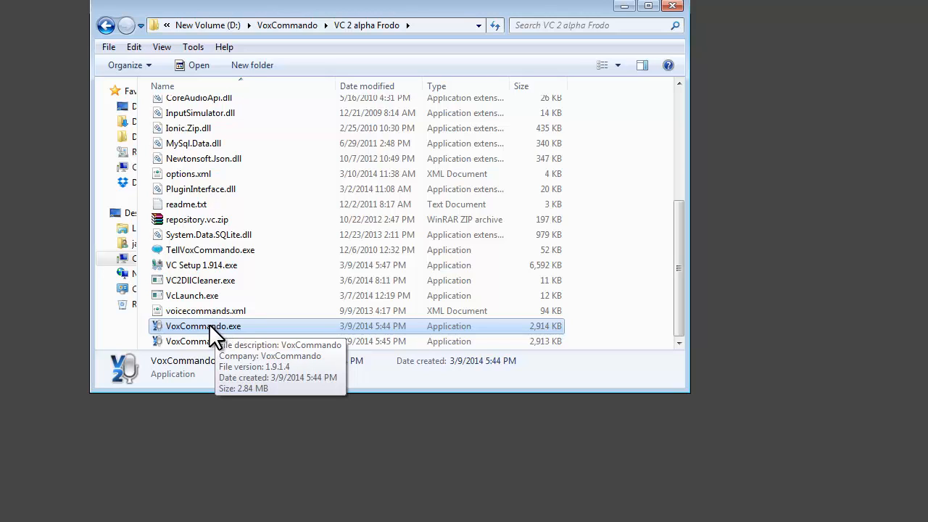
left_click(190, 340)
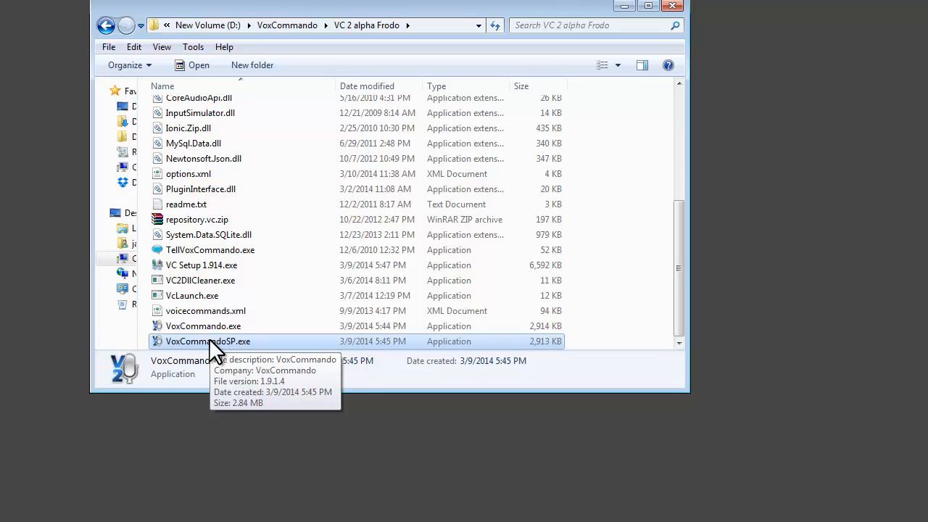
double_click(214, 327)
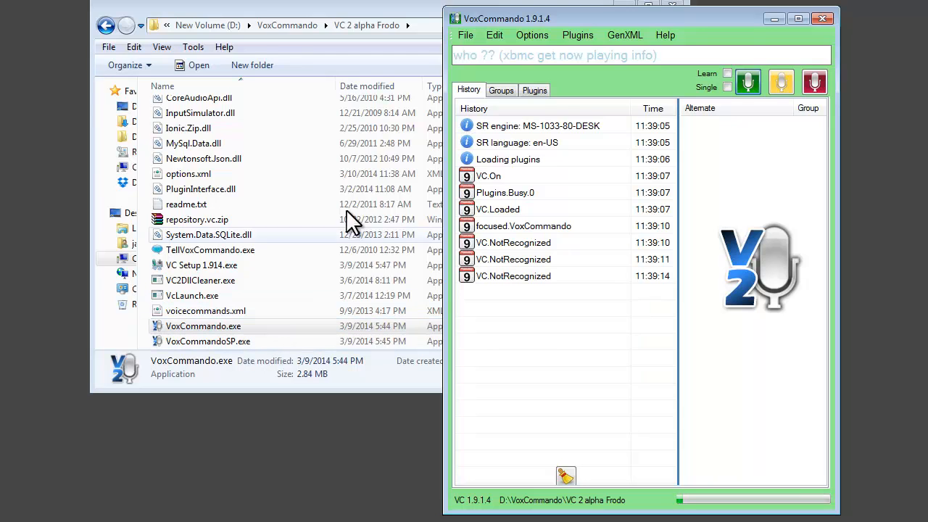
Purge VoxCommando's cache and perform a full restart of the program.
left_click(465, 37)
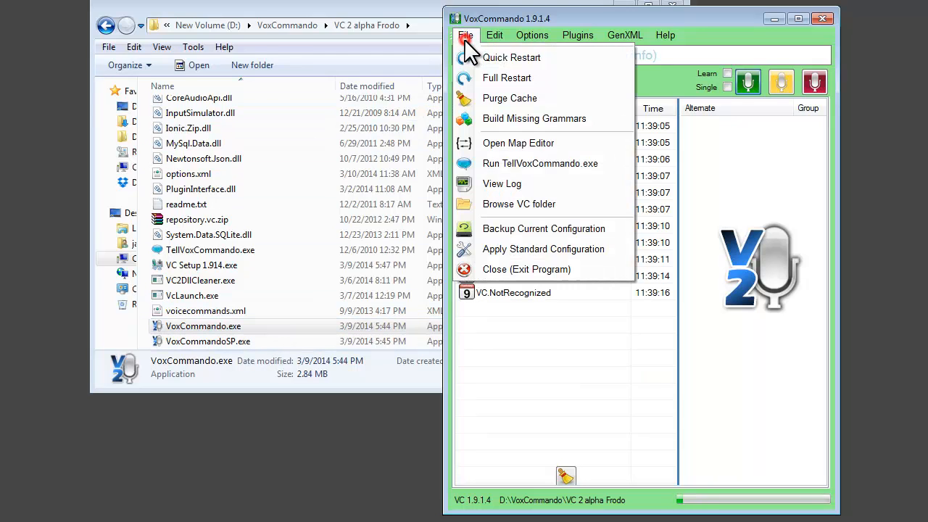
left_click(527, 95)
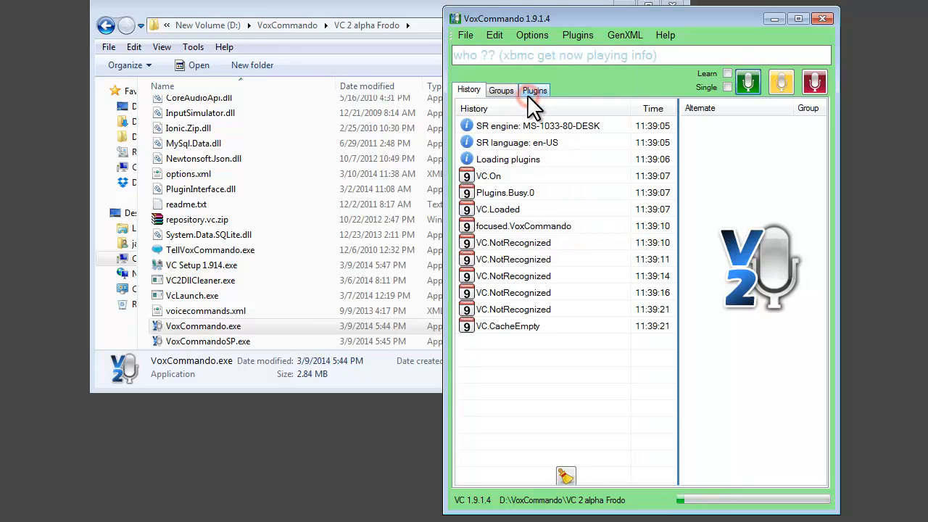
left_click(465, 37)
left_click(495, 78)
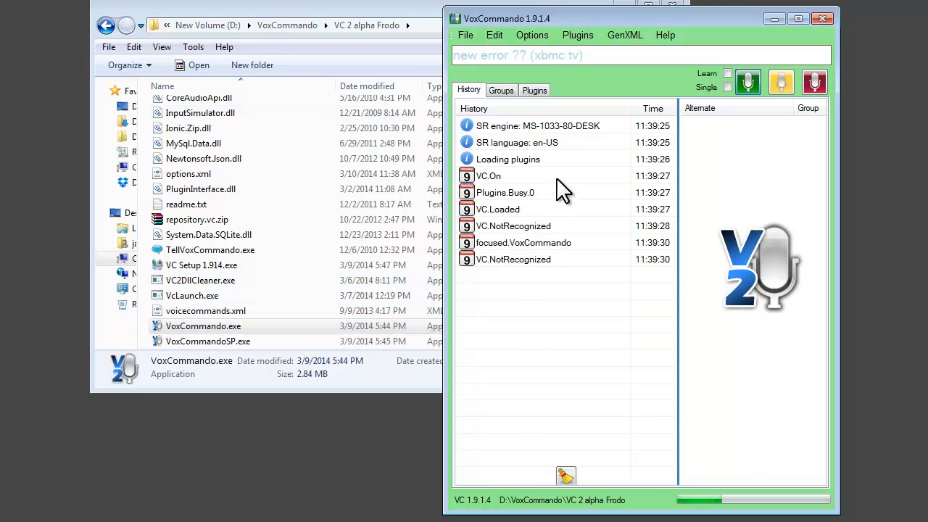
left_click(580, 128)
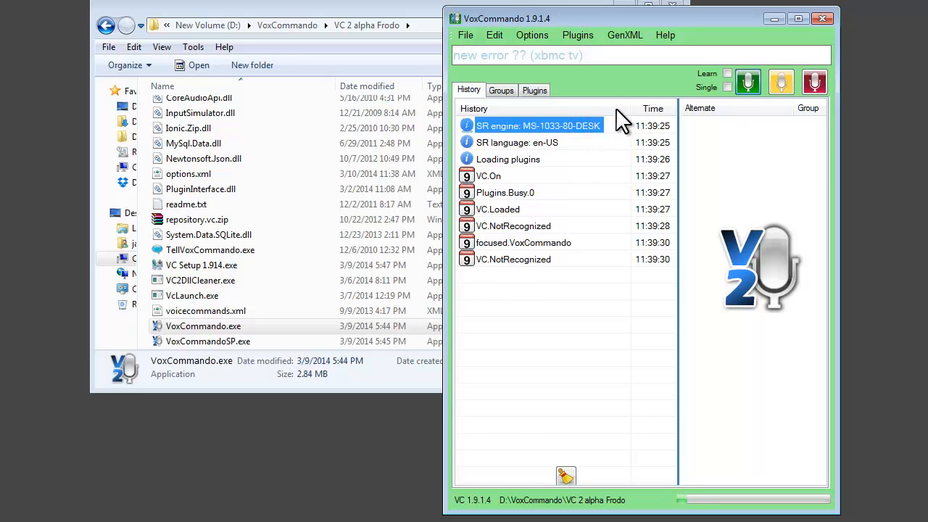